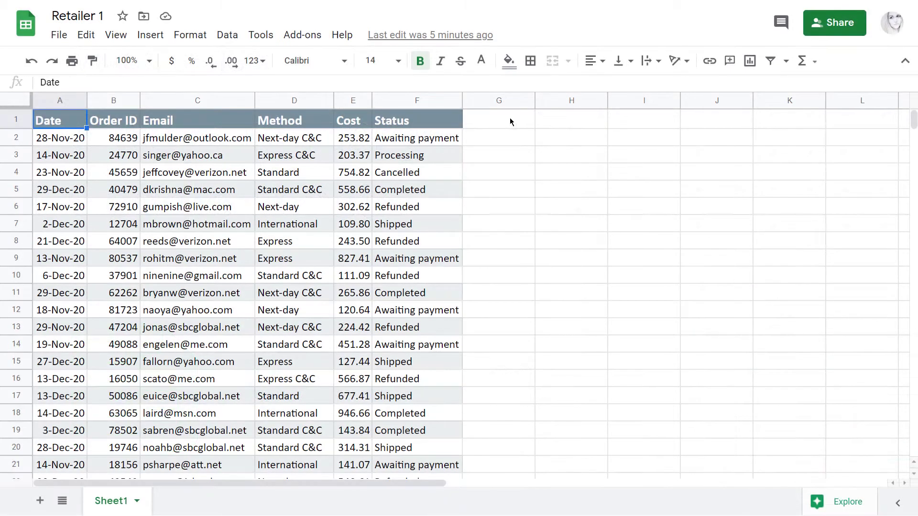
Start the Power Tools add-on from the Add-ons menu
{"action": "scroll", "coordinate": [510, 121], "scroll_direction": "down", "scroll_amount": 6}
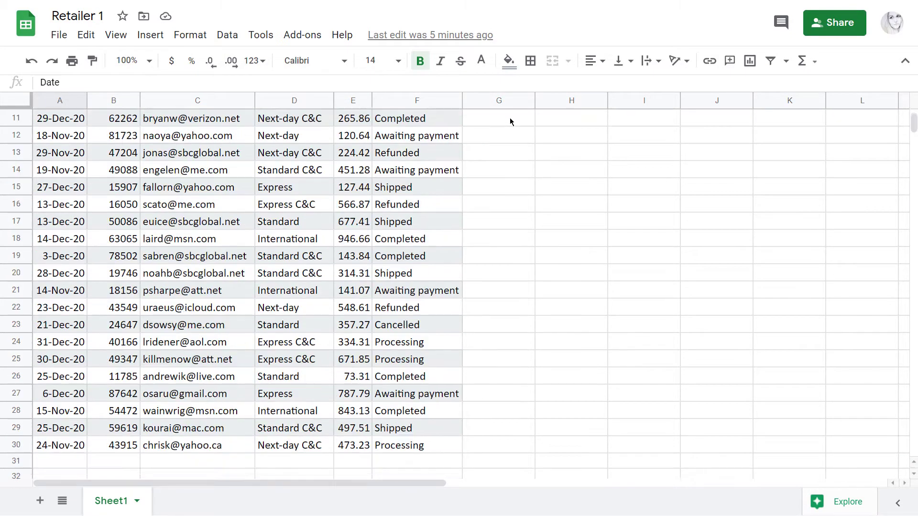
{"action": "scroll", "coordinate": [510, 121], "scroll_direction": "up", "scroll_amount": 6}
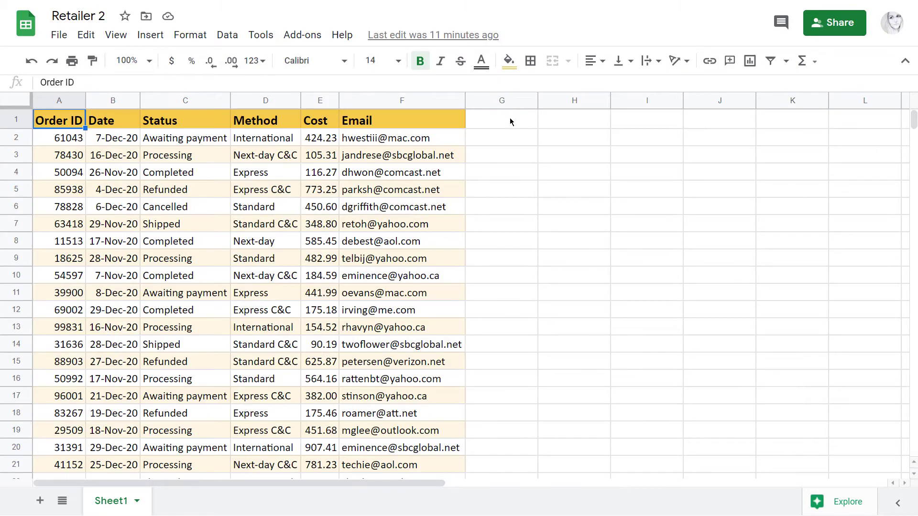
{"action": "scroll", "coordinate": [510, 122], "scroll_direction": "down", "scroll_amount": 5}
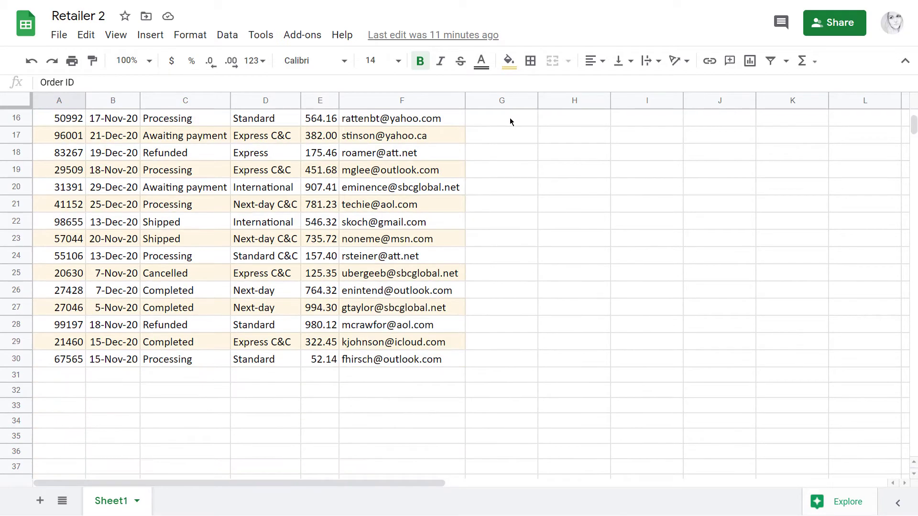
{"action": "scroll", "coordinate": [510, 121], "scroll_direction": "up", "scroll_amount": 5}
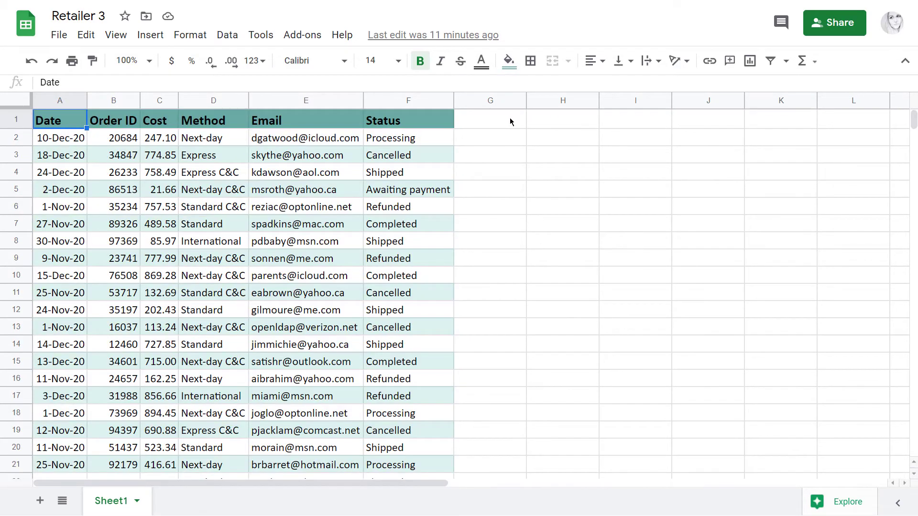
{"action": "scroll", "coordinate": [510, 122], "scroll_direction": "down", "scroll_amount": 3}
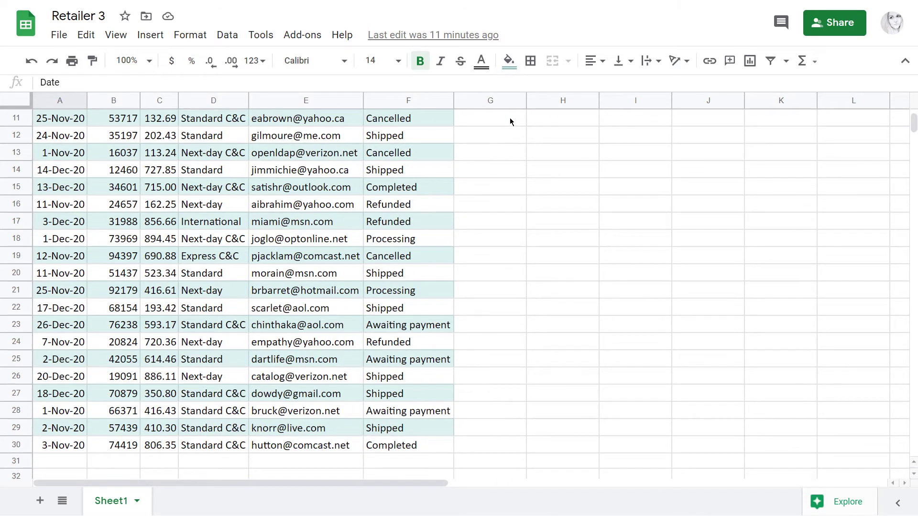
{"action": "scroll", "coordinate": [510, 121], "scroll_direction": "up", "scroll_amount": 3}
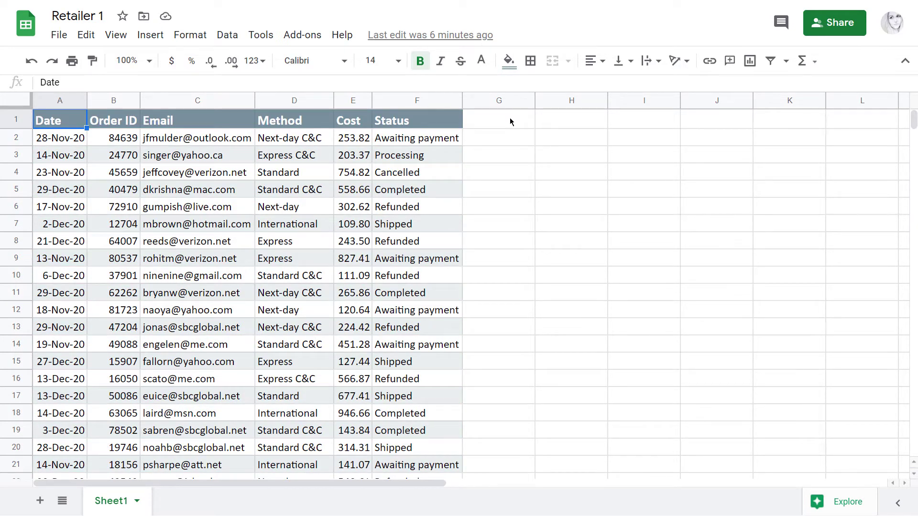
{"action": "left_click", "coordinate": [299, 36]}
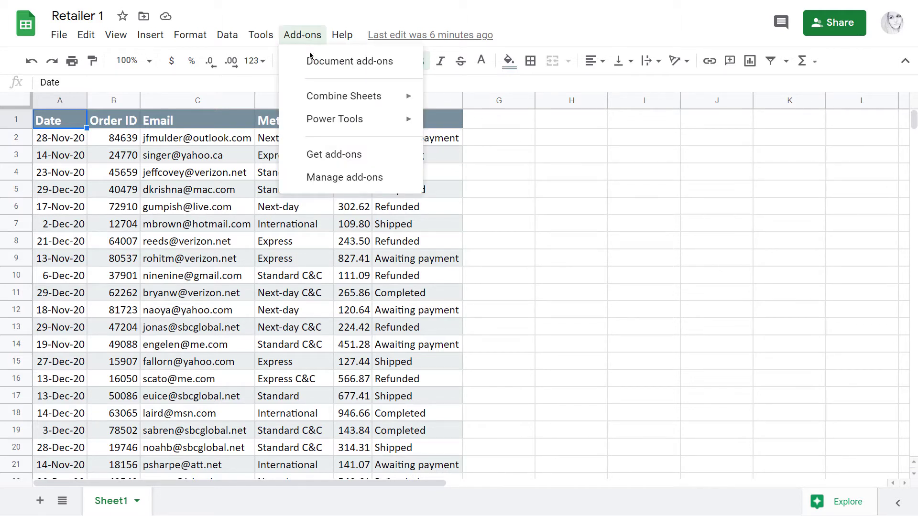
{"action": "mouse_move", "coordinate": [337, 120]}
{"action": "left_click", "coordinate": [457, 132]}
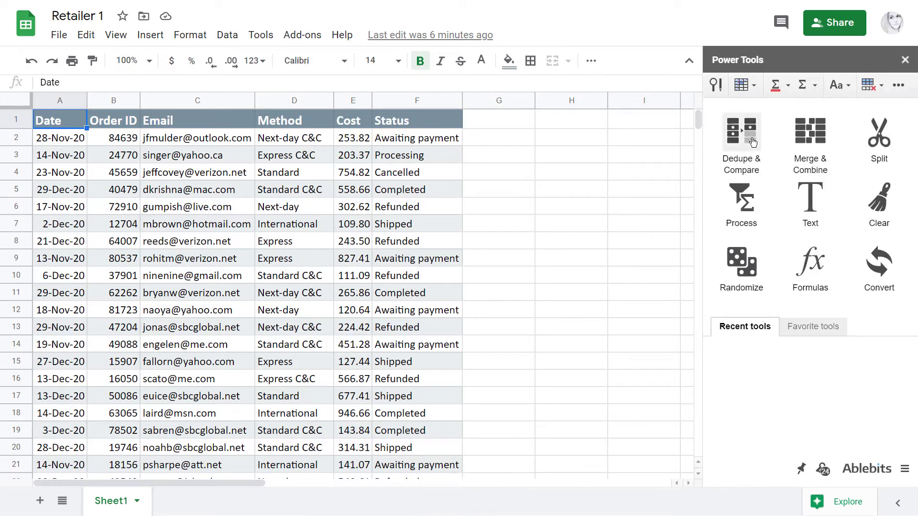
Open Merge & Combine > Combine sheets and tick Sheet1 under Retailer 1
{"action": "left_click", "coordinate": [810, 131]}
{"action": "left_click", "coordinate": [736, 245]}
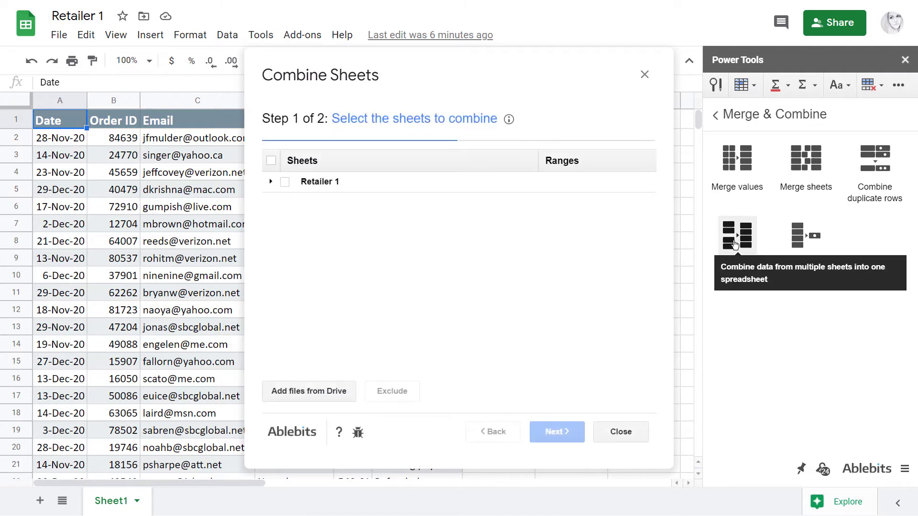
{"action": "left_click", "coordinate": [271, 183]}
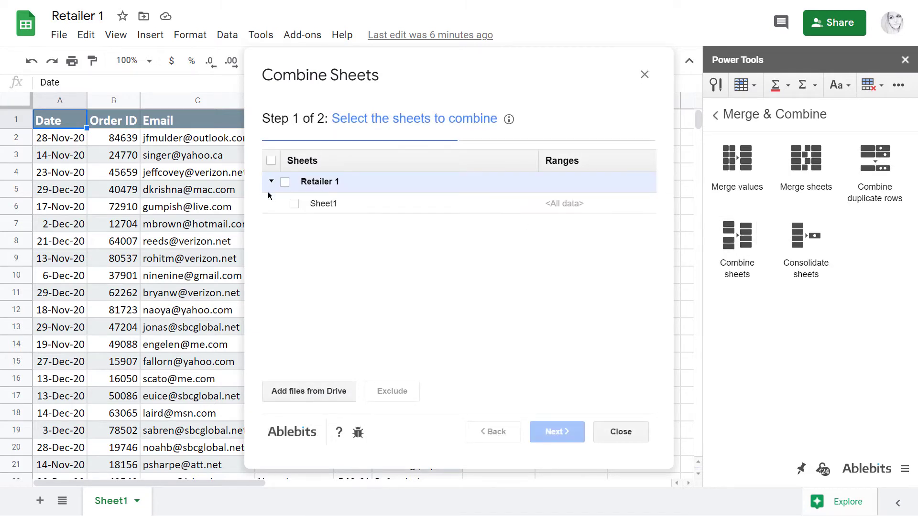
{"action": "left_click", "coordinate": [294, 204]}
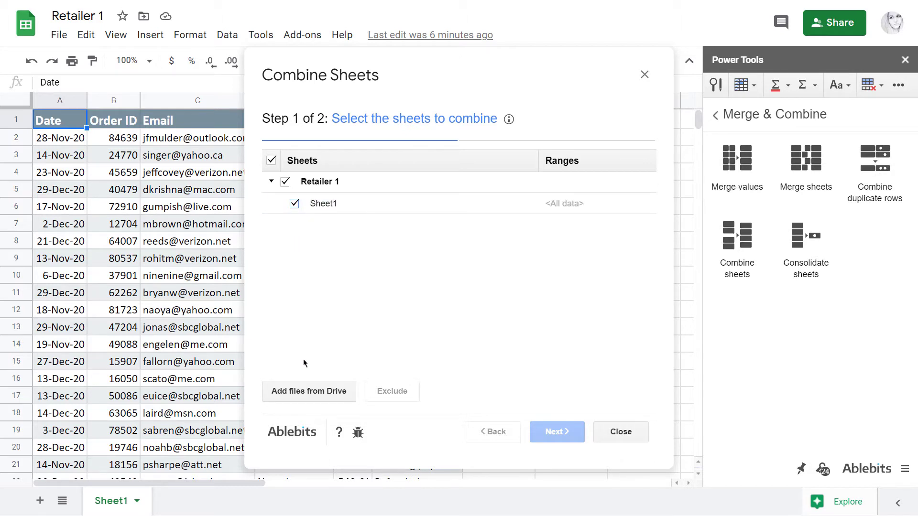
Search Drive for 'retailer' and import the Retailer 2 and Retailer 3 files
{"action": "left_click", "coordinate": [304, 392]}
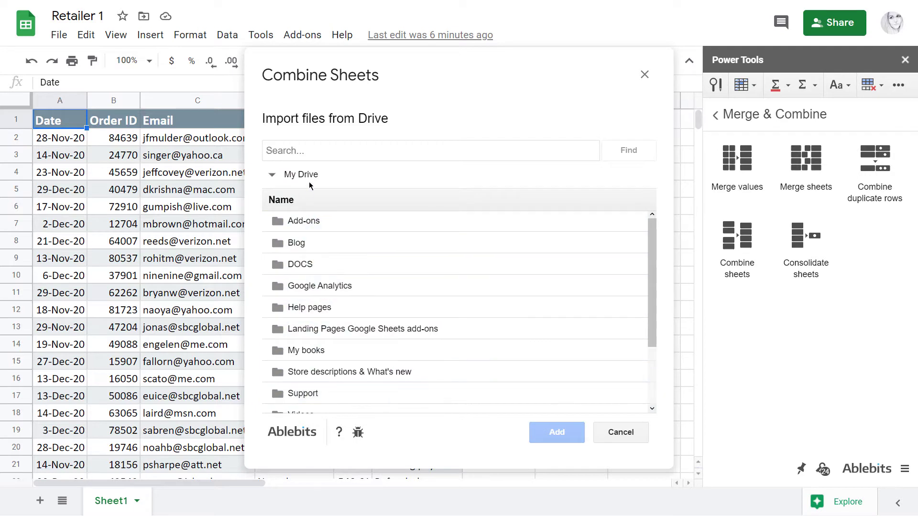
{"action": "left_click", "coordinate": [305, 151]}
{"action": "type", "text": "retailer"}
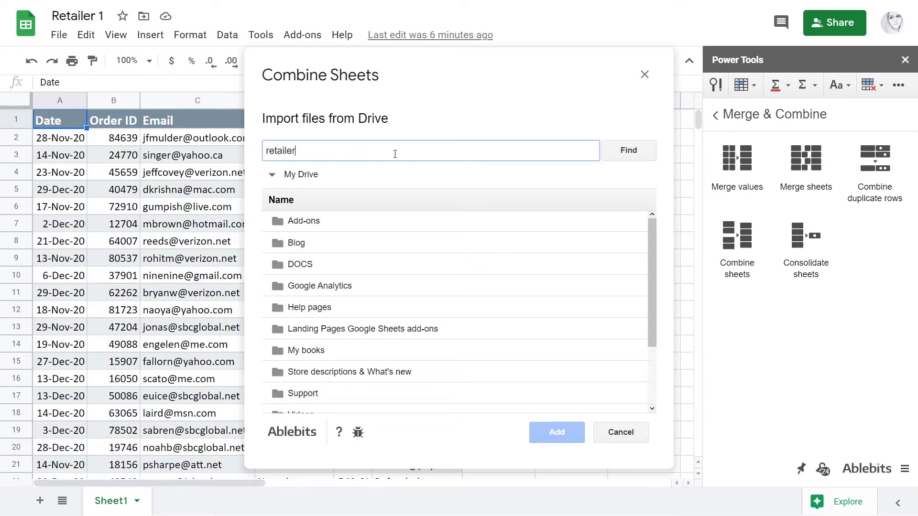
{"action": "left_click", "coordinate": [620, 153]}
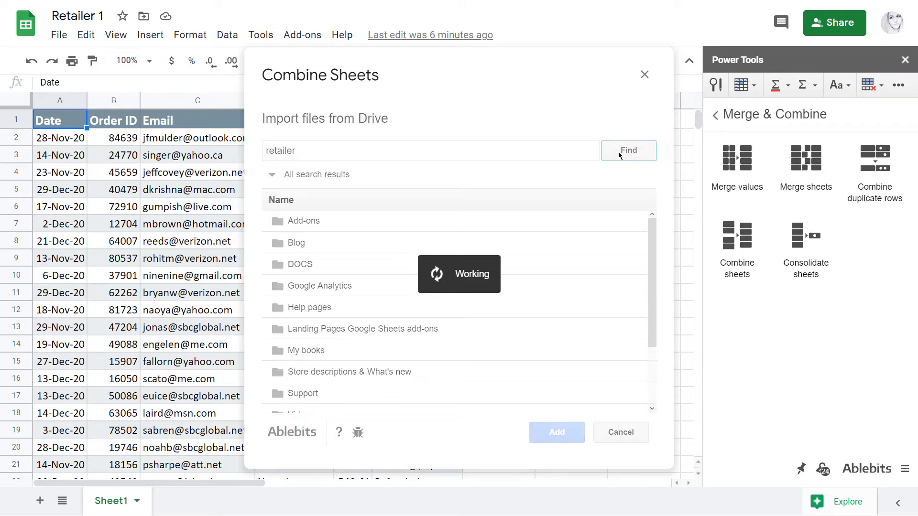
{"action": "left_click", "coordinate": [371, 243]}
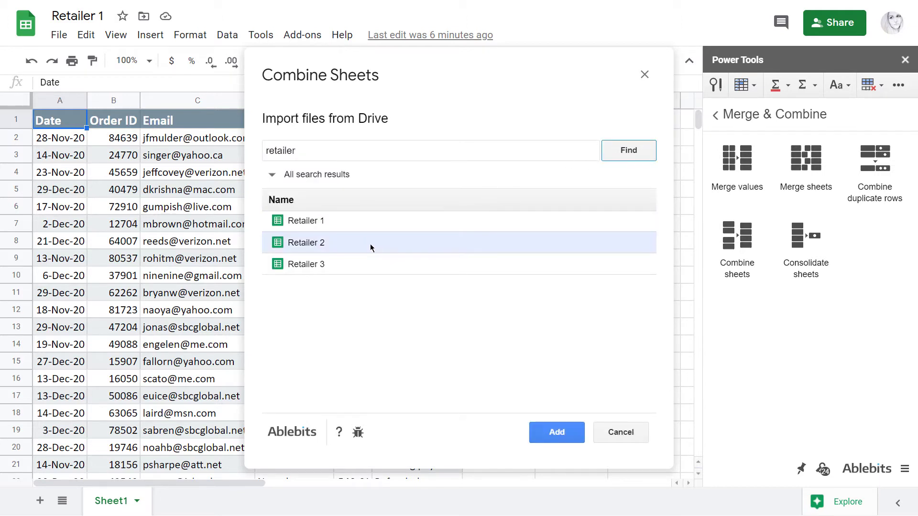
{"action": "left_click", "coordinate": [371, 266], "text": "shift"}
{"action": "left_click", "coordinate": [541, 432]}
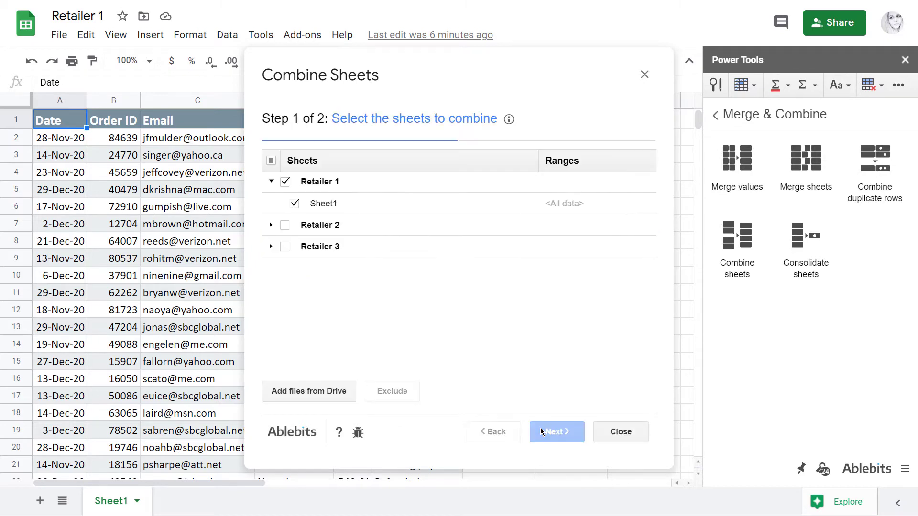
Tick Retailer 2 and Retailer 3 in the list and continue to Step 2
{"action": "left_click", "coordinate": [284, 227]}
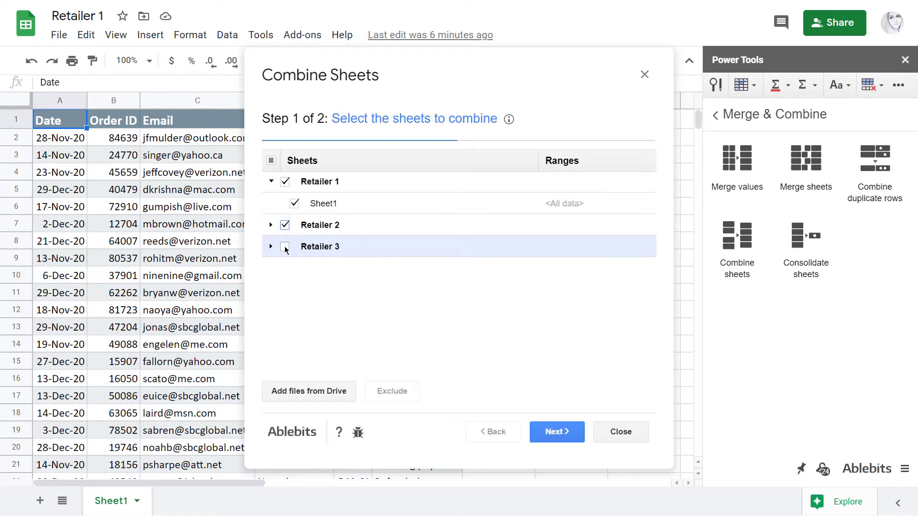
{"action": "left_click", "coordinate": [285, 247]}
{"action": "left_click", "coordinate": [555, 433]}
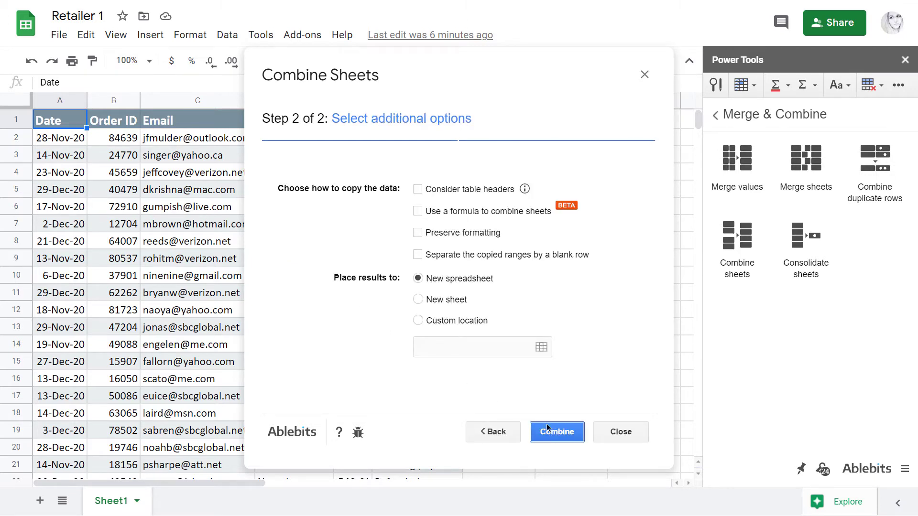
Enable Consider table headers and Use a formula to combine sheets
{"action": "left_click", "coordinate": [416, 190]}
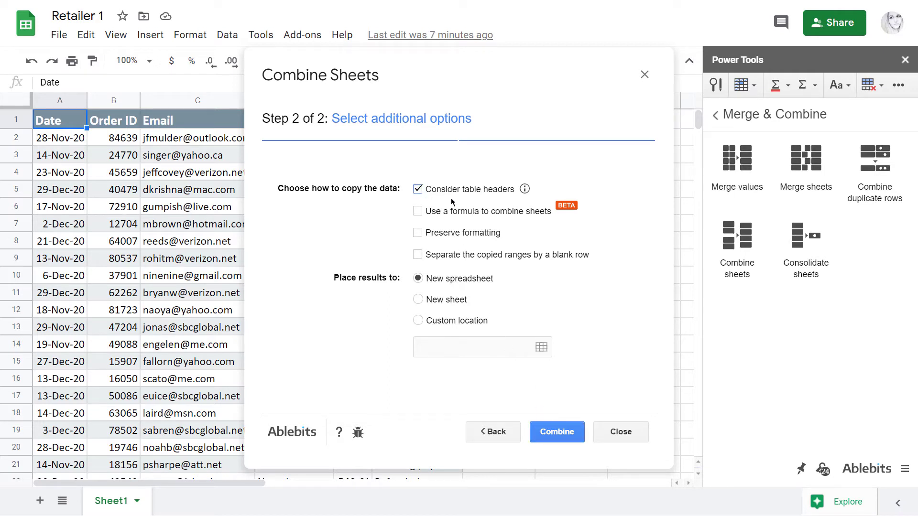
{"action": "left_click", "coordinate": [525, 188]}
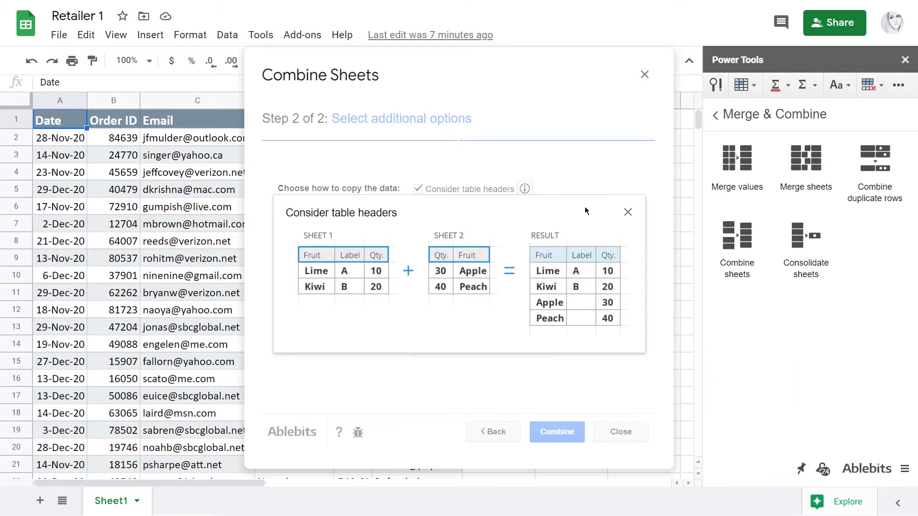
{"action": "left_click", "coordinate": [628, 213]}
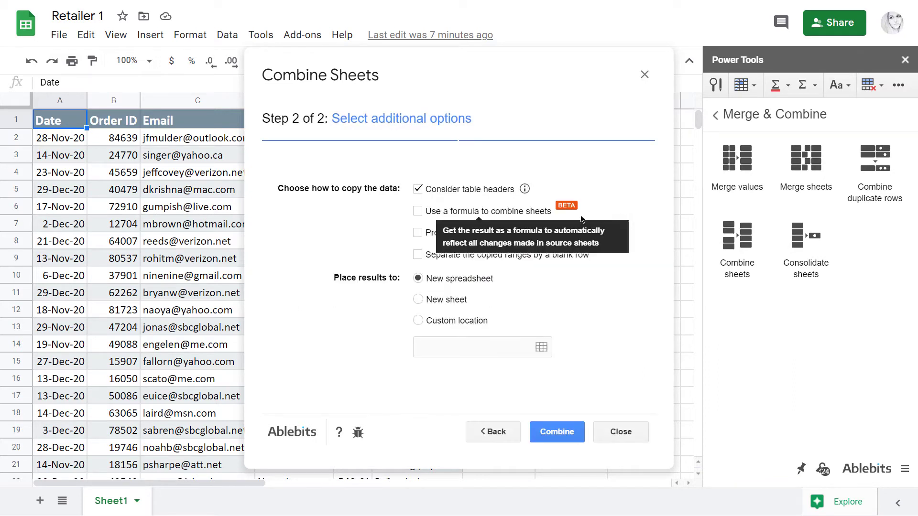
{"action": "left_click", "coordinate": [420, 215]}
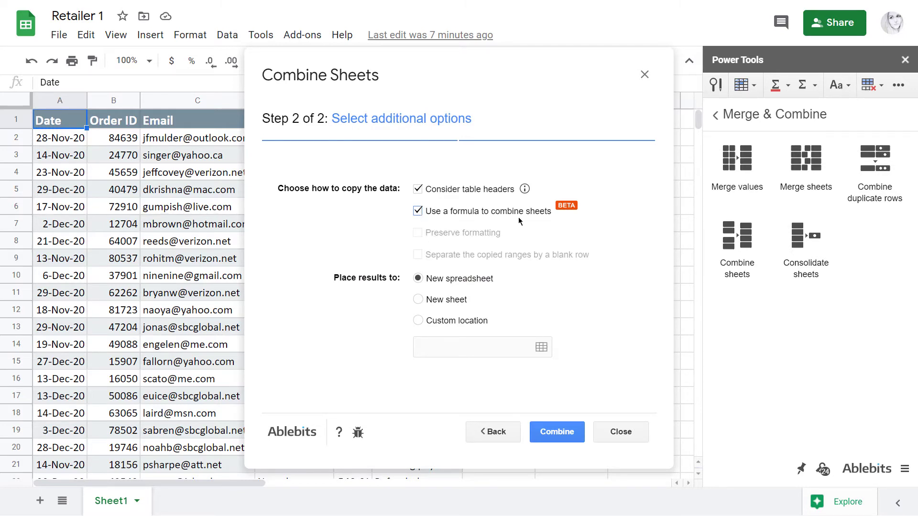
{"action": "mouse_move", "coordinate": [556, 219]}
Combine the three sheets into a new spreadsheet and open it
{"action": "left_click", "coordinate": [550, 433]}
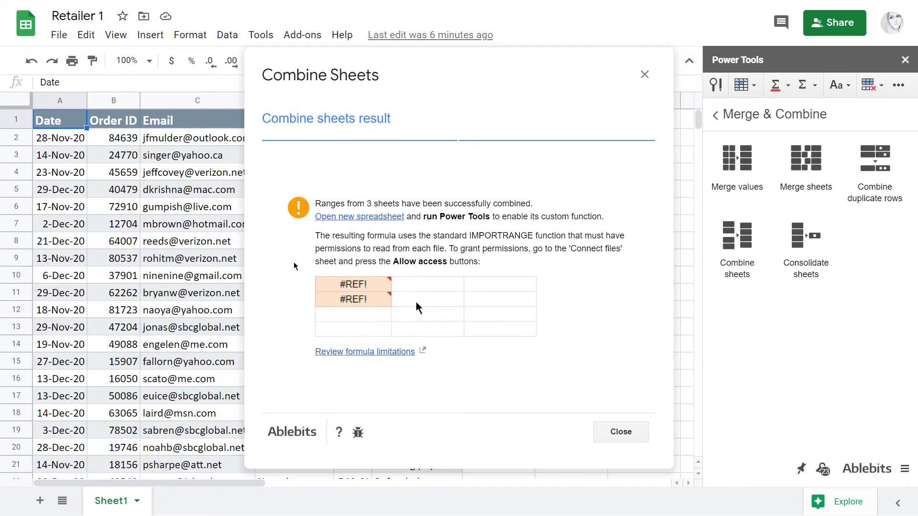
{"action": "left_click", "coordinate": [338, 217]}
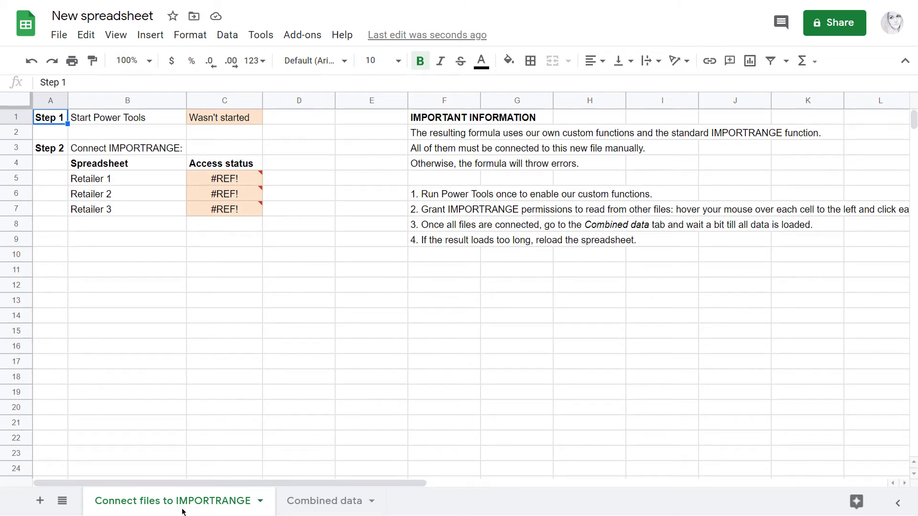
{"action": "left_click", "coordinate": [329, 507]}
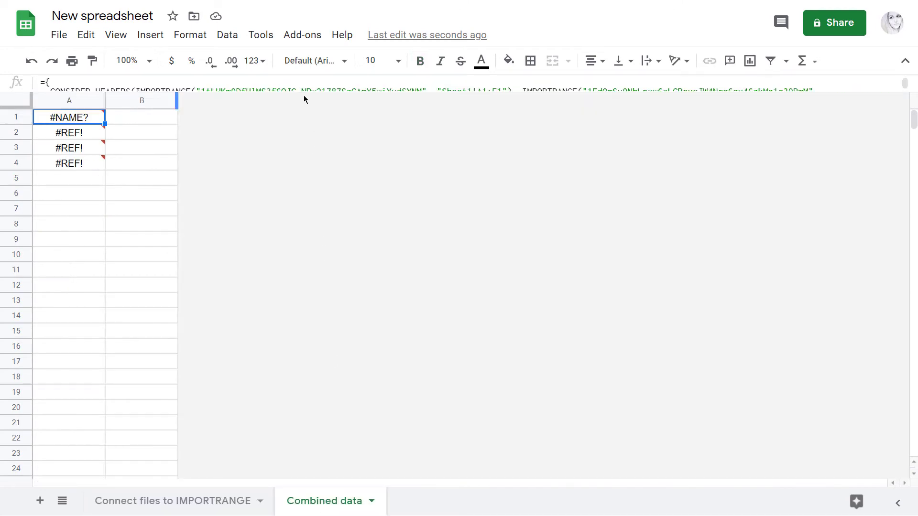
{"action": "mouse_move", "coordinate": [303, 92]}
{"action": "left_mouse_down"}
{"action": "mouse_move", "coordinate": [302, 189]}
{"action": "mouse_move", "coordinate": [302, 84]}
{"action": "left_mouse_up"}
{"action": "left_click", "coordinate": [206, 499]}
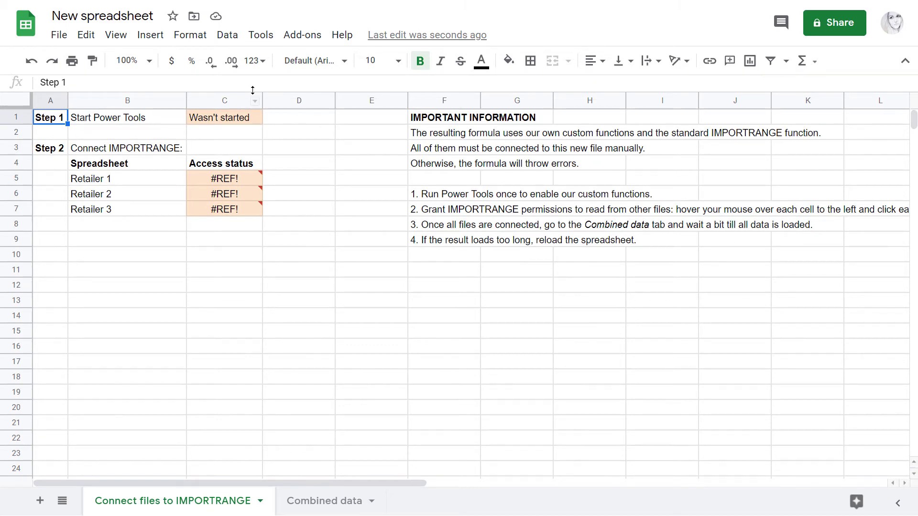
Start Power Tools in the new spreadsheet, then close its sidebar
{"action": "left_click", "coordinate": [307, 35]}
{"action": "mouse_move", "coordinate": [318, 119]}
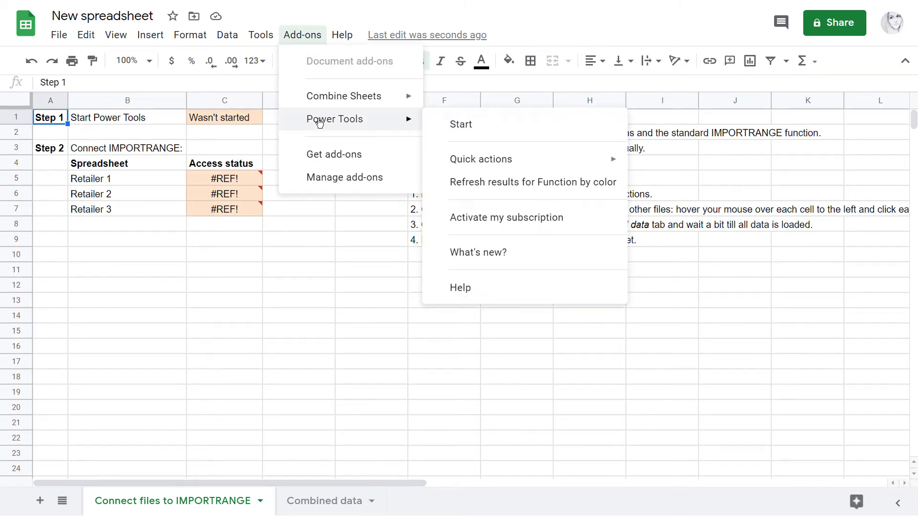
{"action": "left_click", "coordinate": [457, 125]}
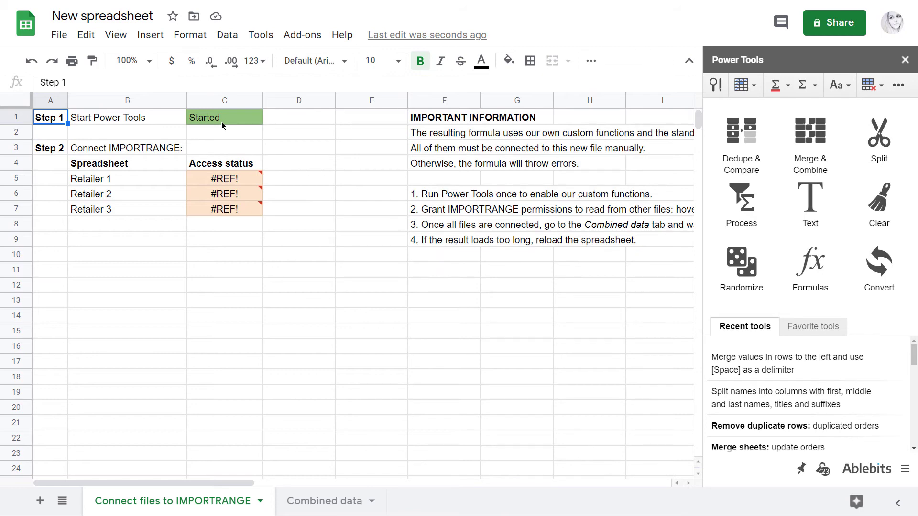
{"action": "left_click", "coordinate": [905, 61]}
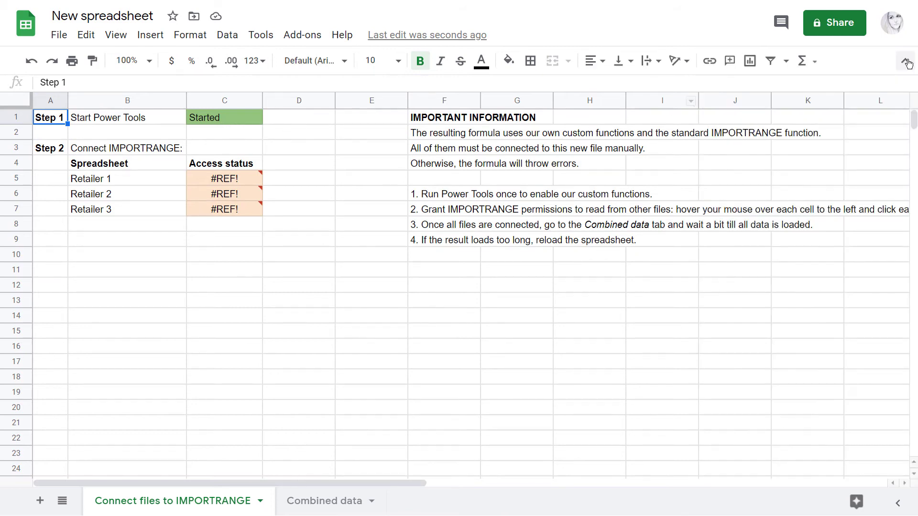
{"action": "left_click", "coordinate": [121, 155]}
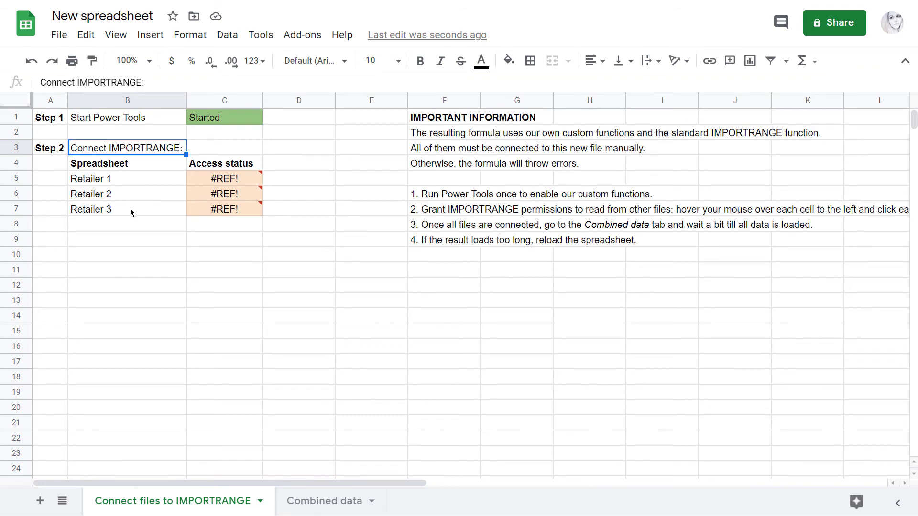
Allow IMPORTRANGE access for Retailer 1, Retailer 2 and Retailer 3 from their #REF! cells
{"action": "left_click", "coordinate": [249, 180]}
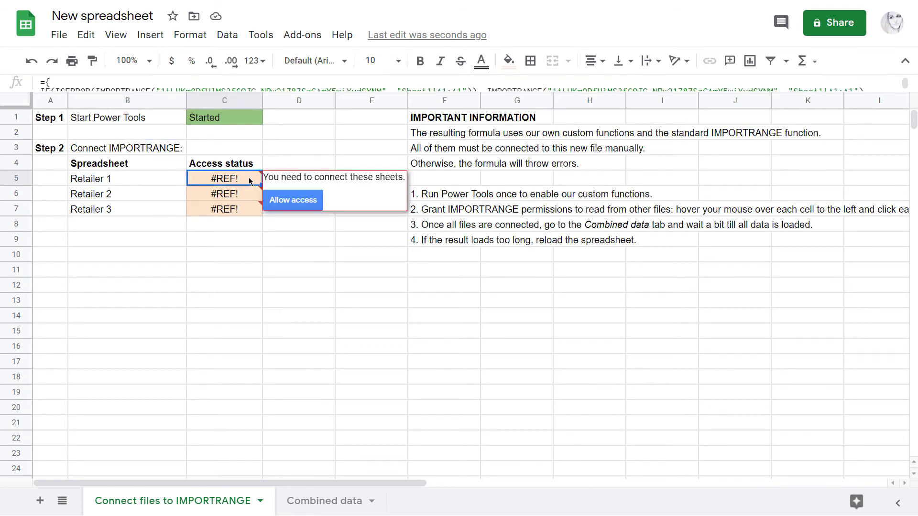
{"action": "left_click", "coordinate": [290, 203]}
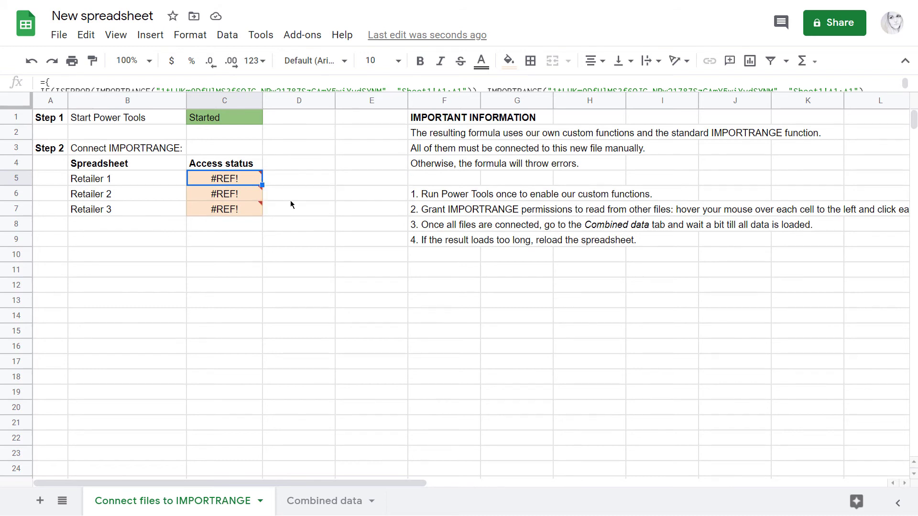
{"action": "left_click", "coordinate": [249, 192]}
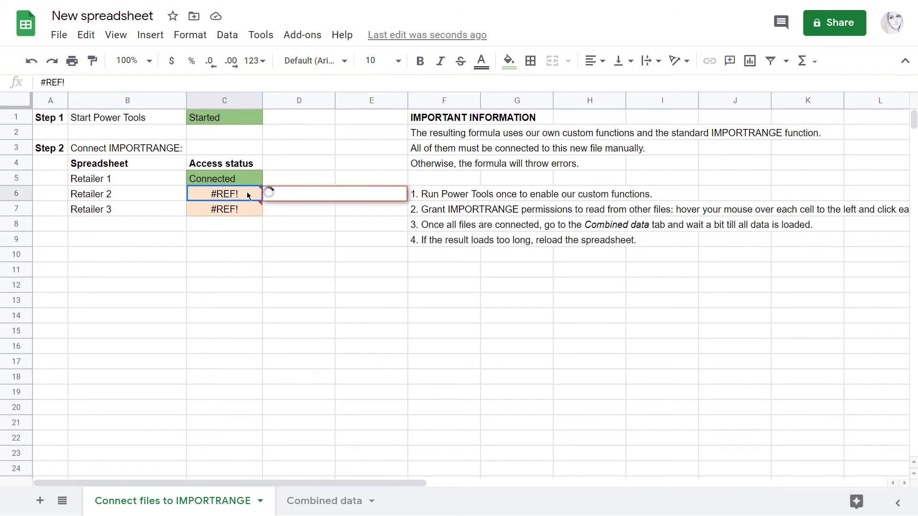
{"action": "left_click", "coordinate": [275, 213]}
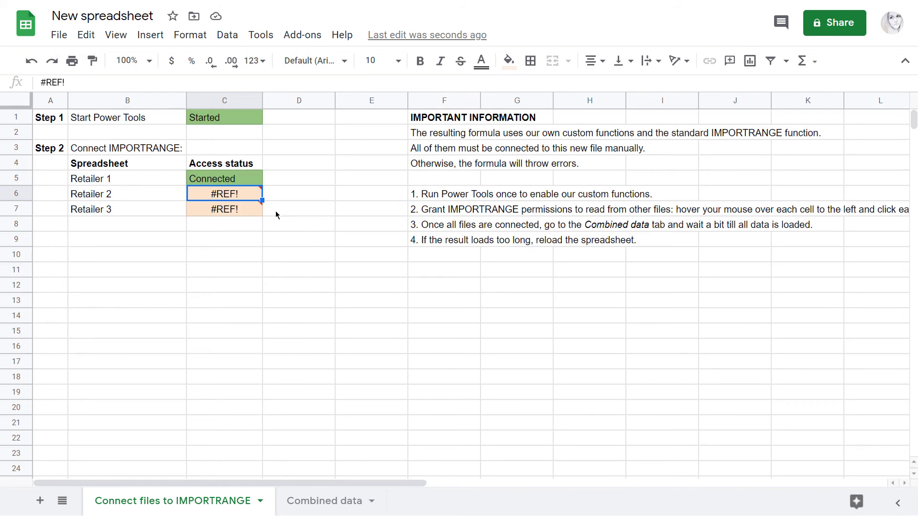
{"action": "left_click", "coordinate": [251, 213]}
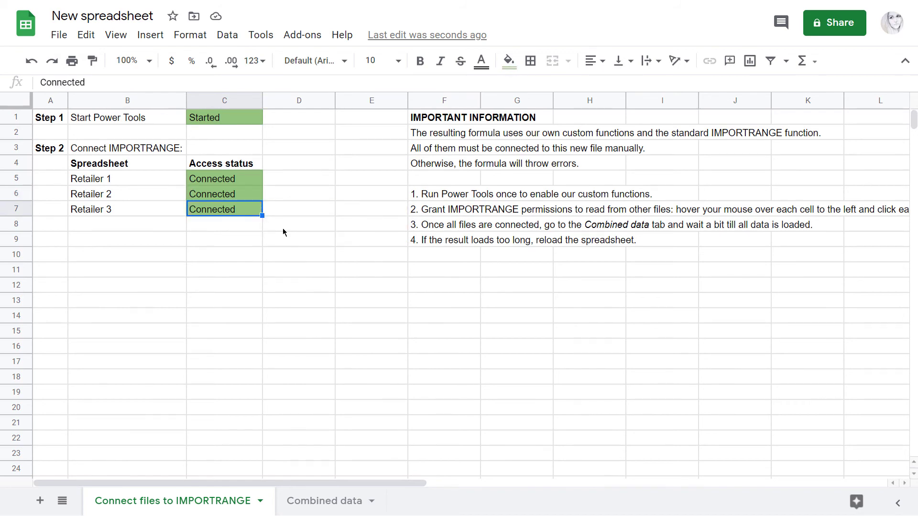
Review the Combined data sheet and close the Combine Sheets result window
{"action": "left_click", "coordinate": [327, 506]}
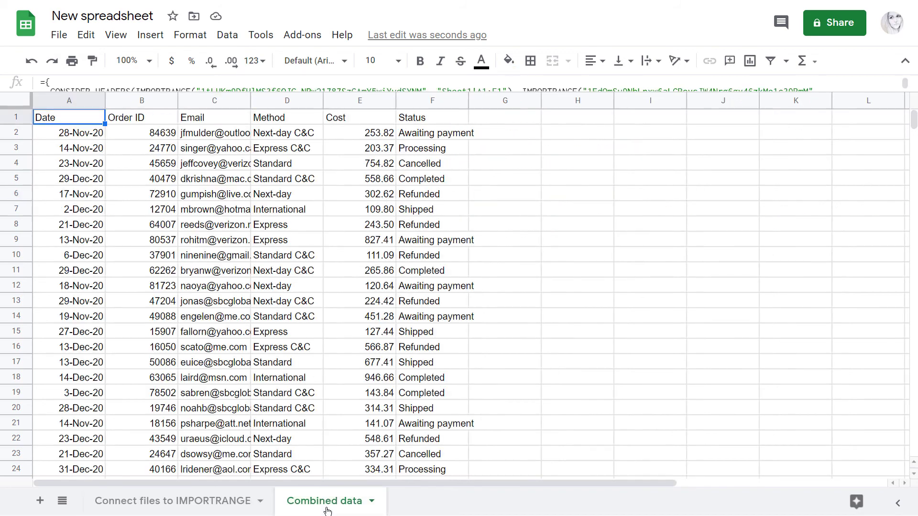
{"action": "scroll", "coordinate": [362, 455], "scroll_direction": "down", "scroll_amount": 7}
{"action": "scroll", "coordinate": [363, 455], "scroll_direction": "up", "scroll_amount": 7}
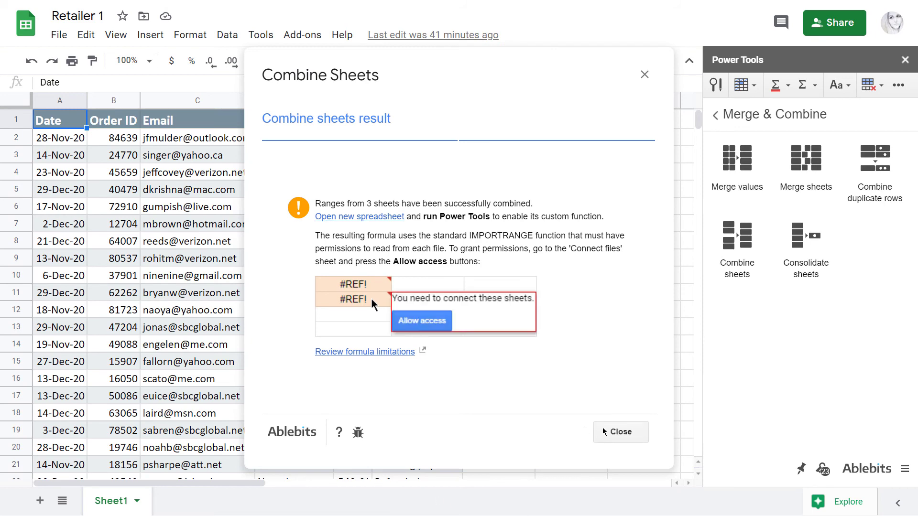
{"action": "left_click", "coordinate": [605, 431]}
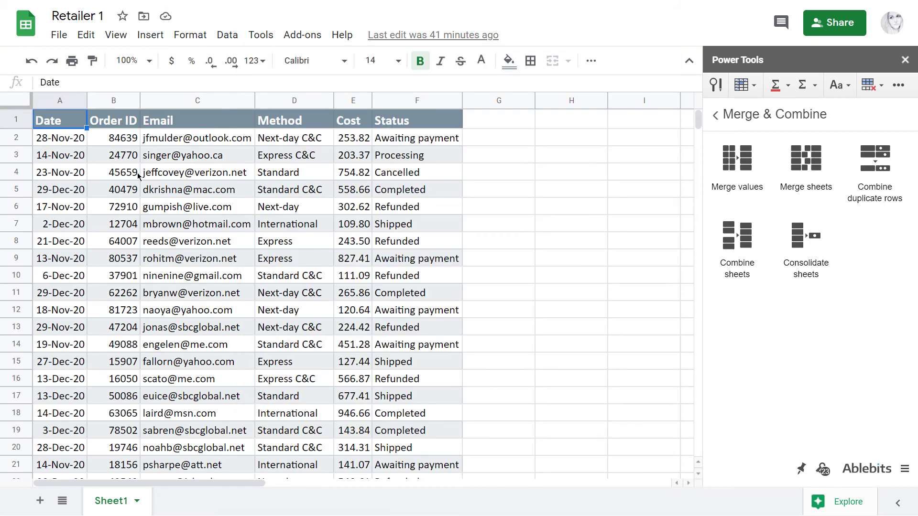
Insert a row below row 2 in Retailer 1 with Order ID 12345 in B3
{"action": "right_click", "coordinate": [15, 138]}
{"action": "left_click", "coordinate": [63, 211]}
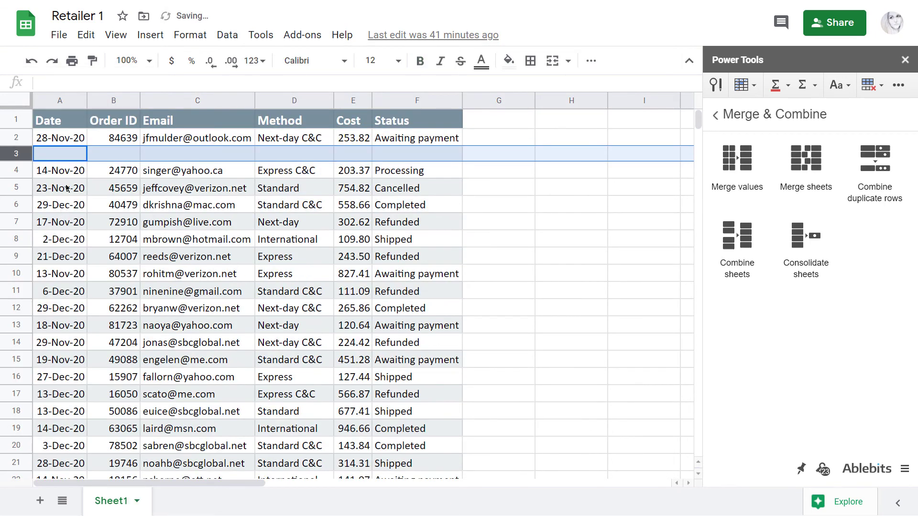
{"action": "left_click", "coordinate": [69, 155]}
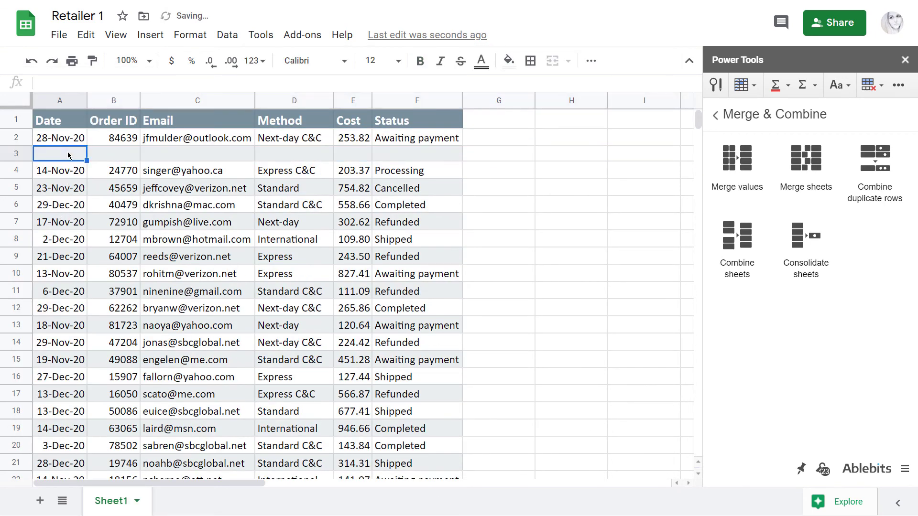
{"action": "left_click", "coordinate": [119, 160]}
{"action": "type", "text": "12345"}
{"action": "key", "text": "Return"}
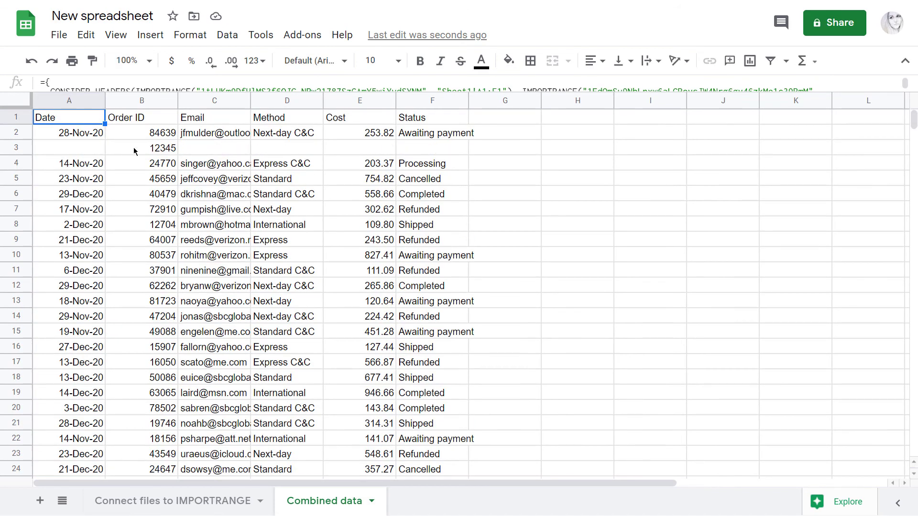
{"action": "left_click", "coordinate": [134, 151]}
Search the add-on marketplace for 'combine' via Add-ons > Get add-ons
{"action": "left_click", "coordinate": [306, 36]}
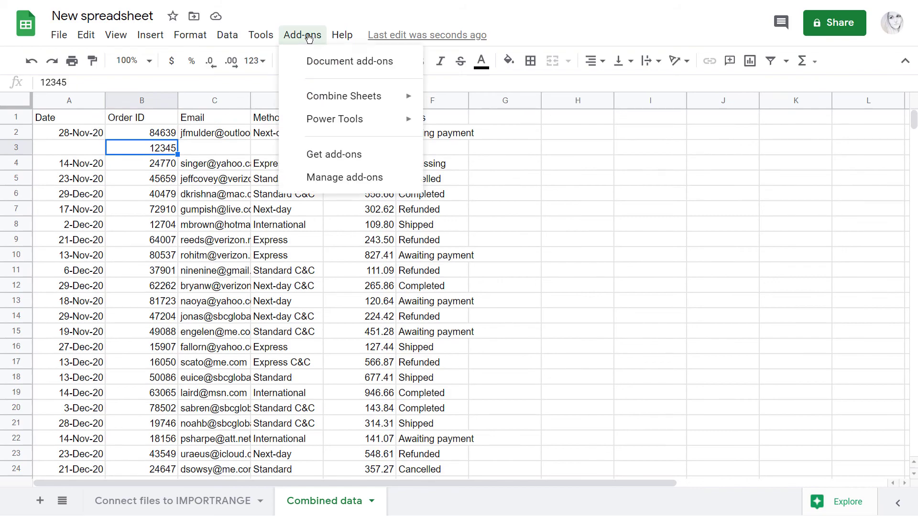
{"action": "left_click", "coordinate": [316, 154]}
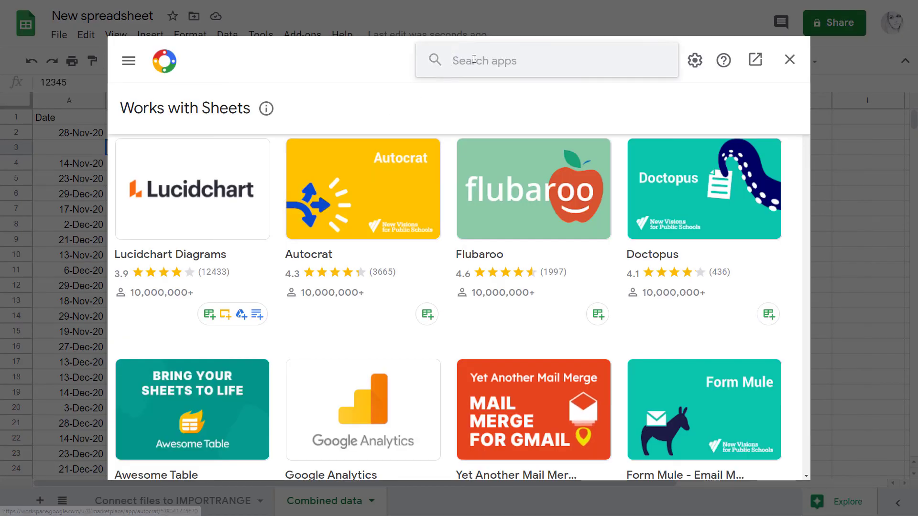
{"action": "type", "text": "combine"}
{"action": "key", "text": "Return"}
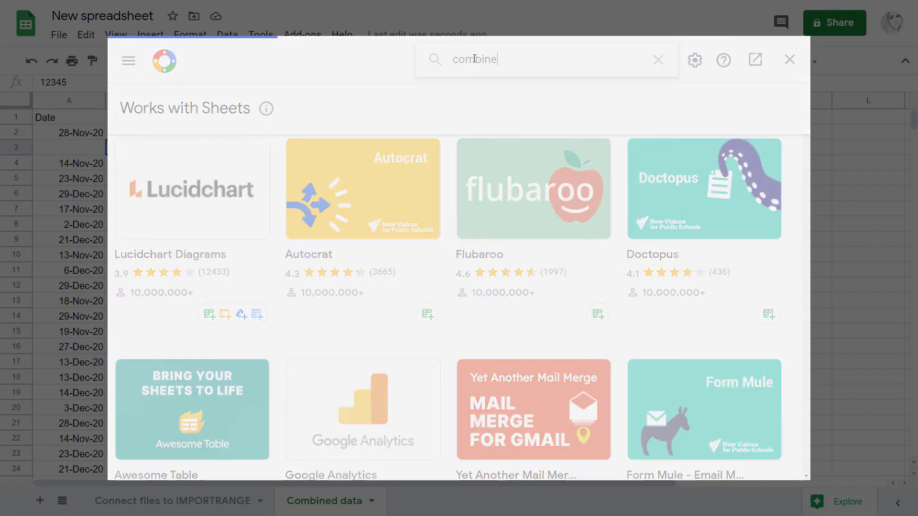